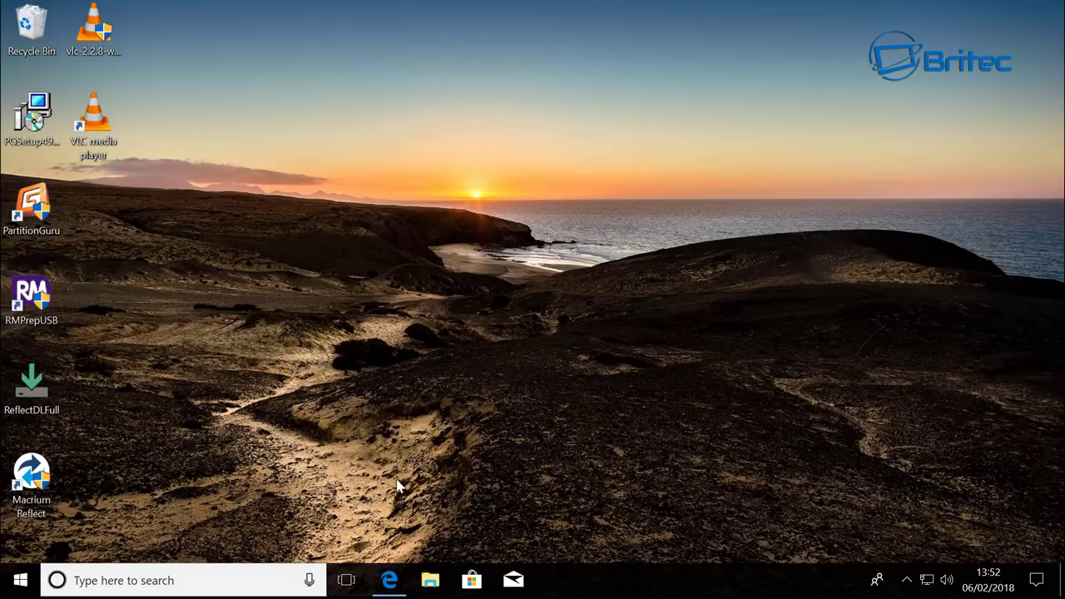
Step: Switch to Edge to view the VLC for Windows download page, and minimise the browser
left_click(389, 581)
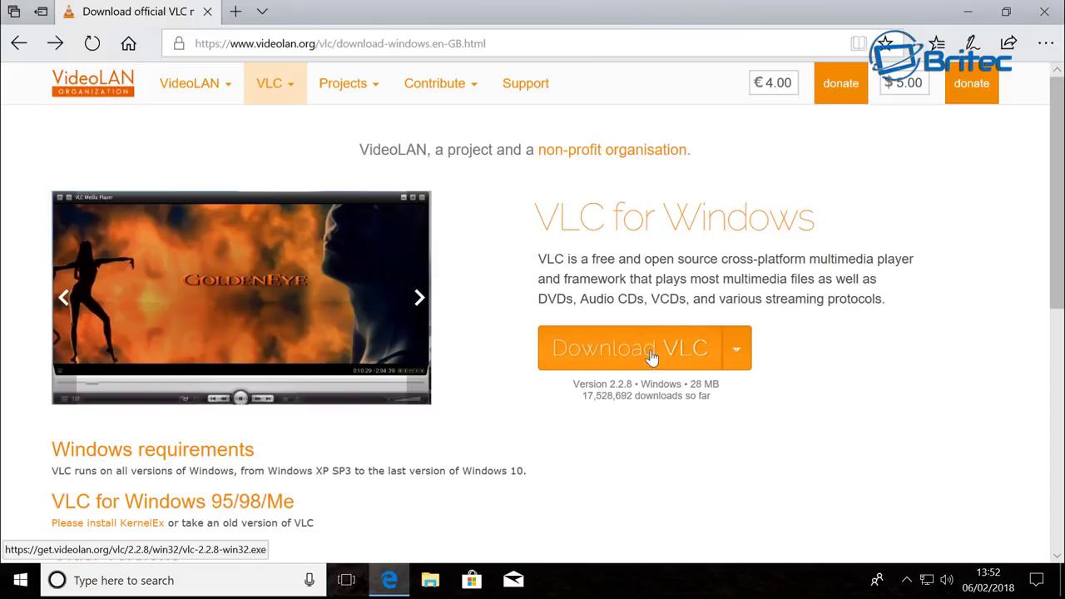
left_click(968, 19)
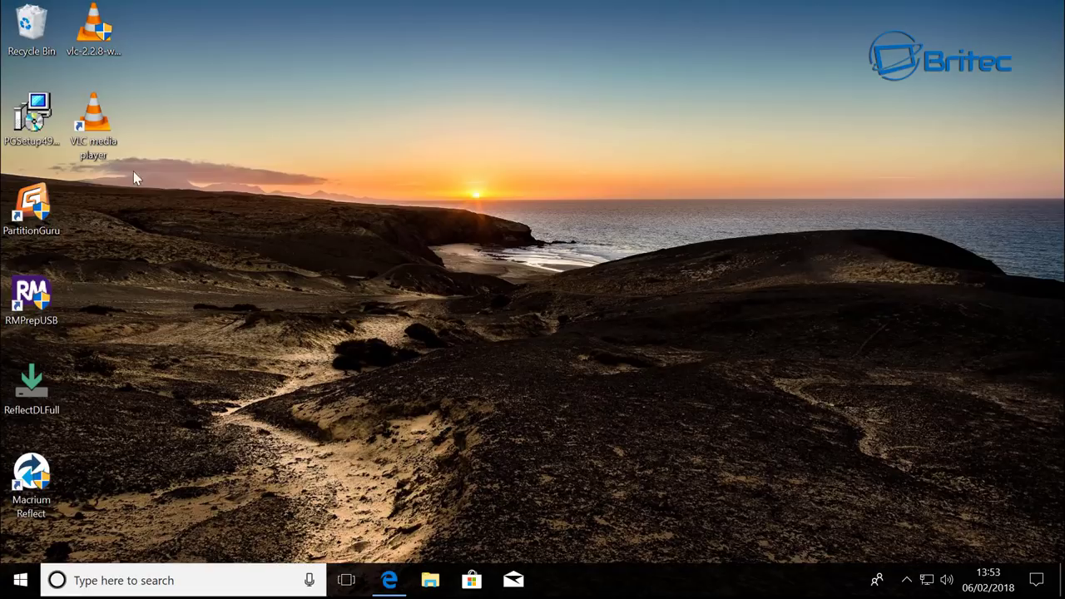
Step: Launch VLC media player and open a capture device with the capture mode set to Desktop
double_click(93, 120)
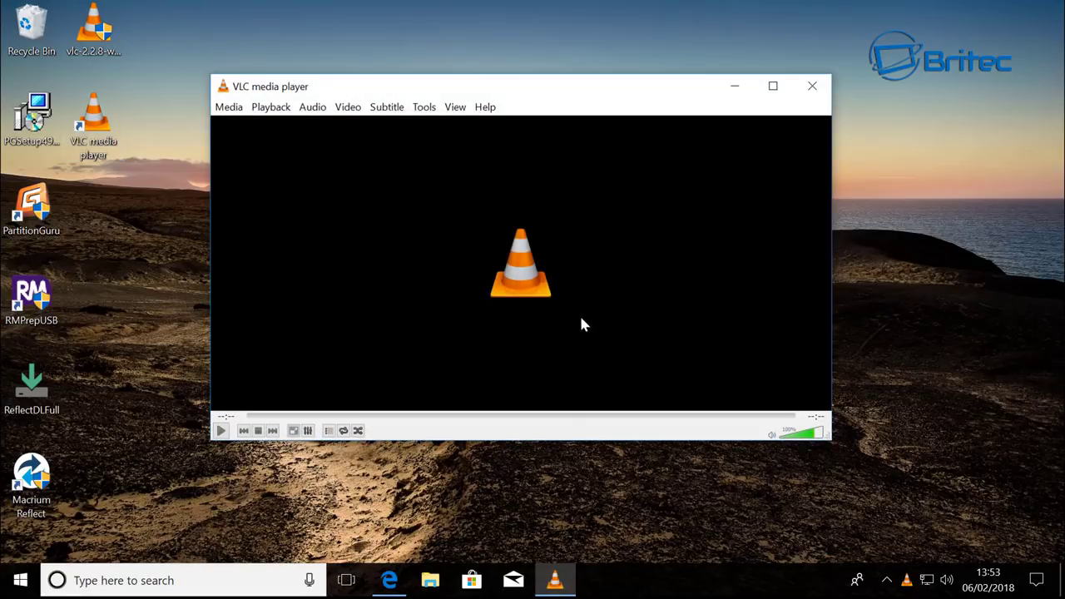
left_click(226, 112)
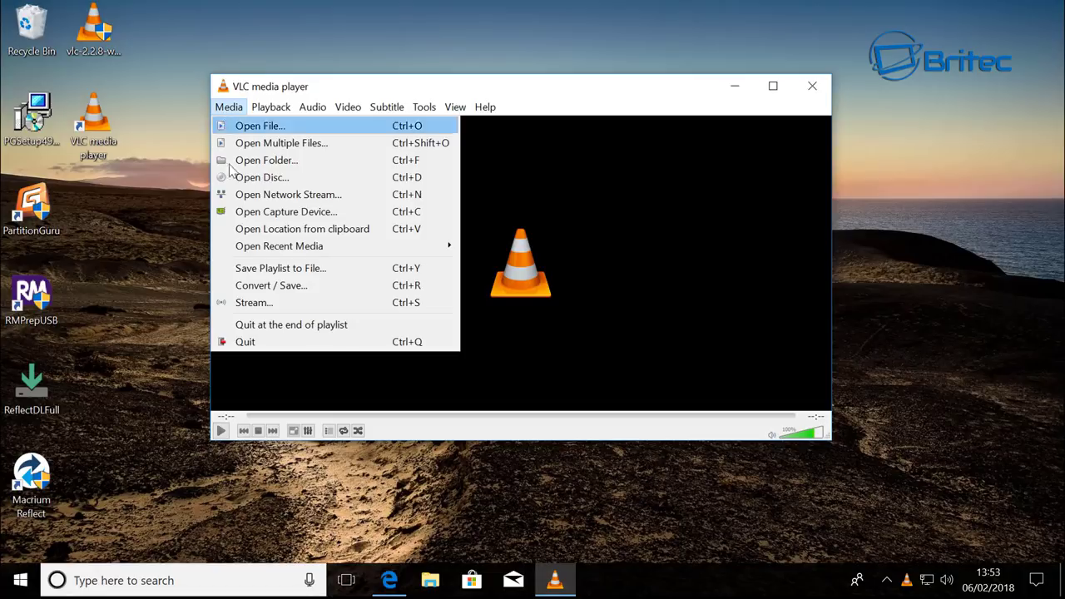
left_click(265, 215)
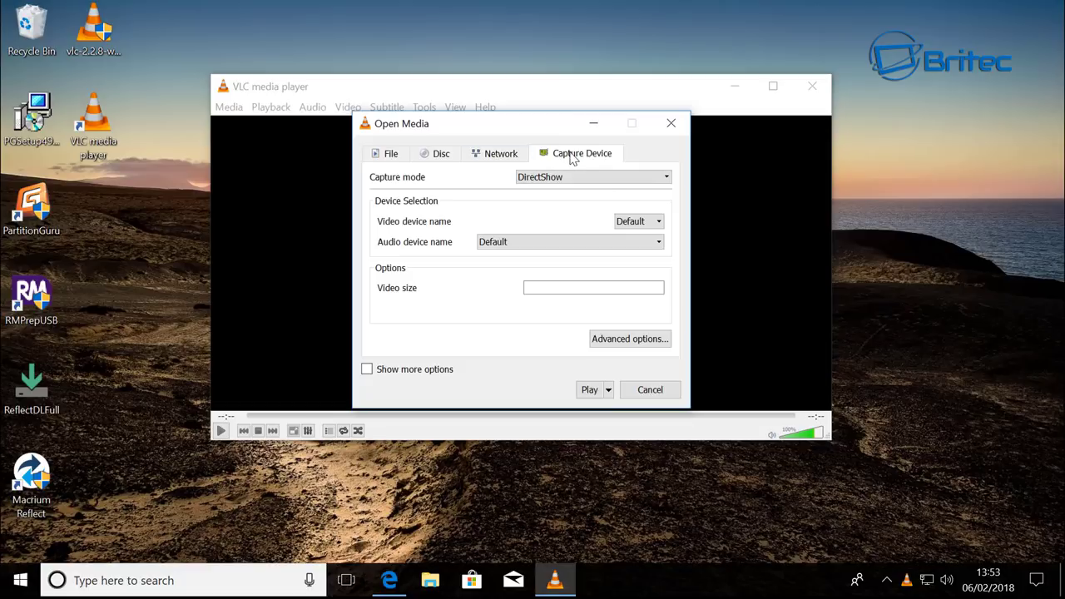
left_click(635, 179)
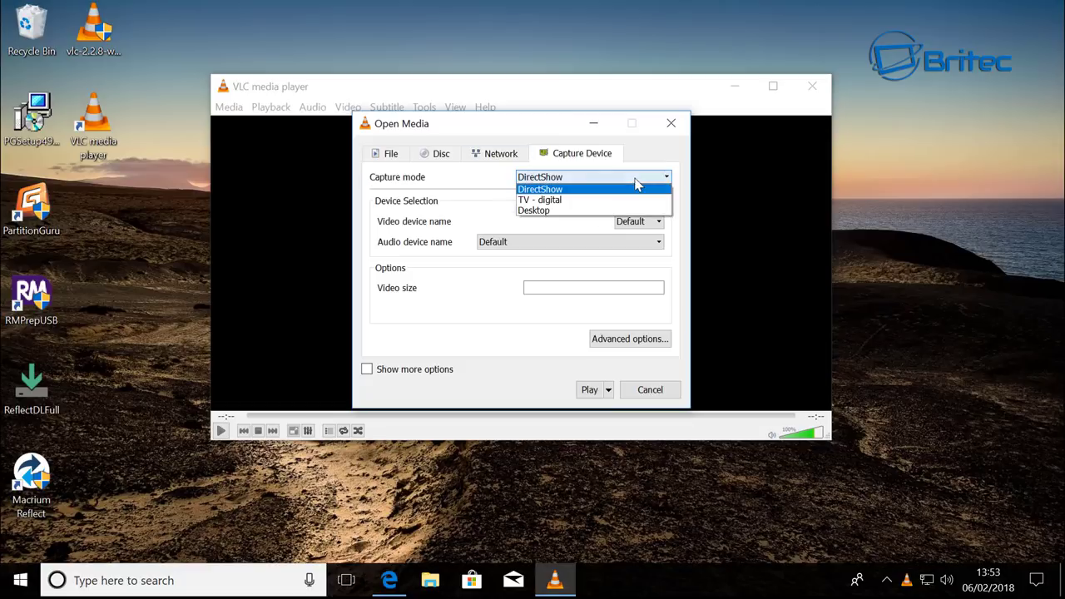
left_click(550, 211)
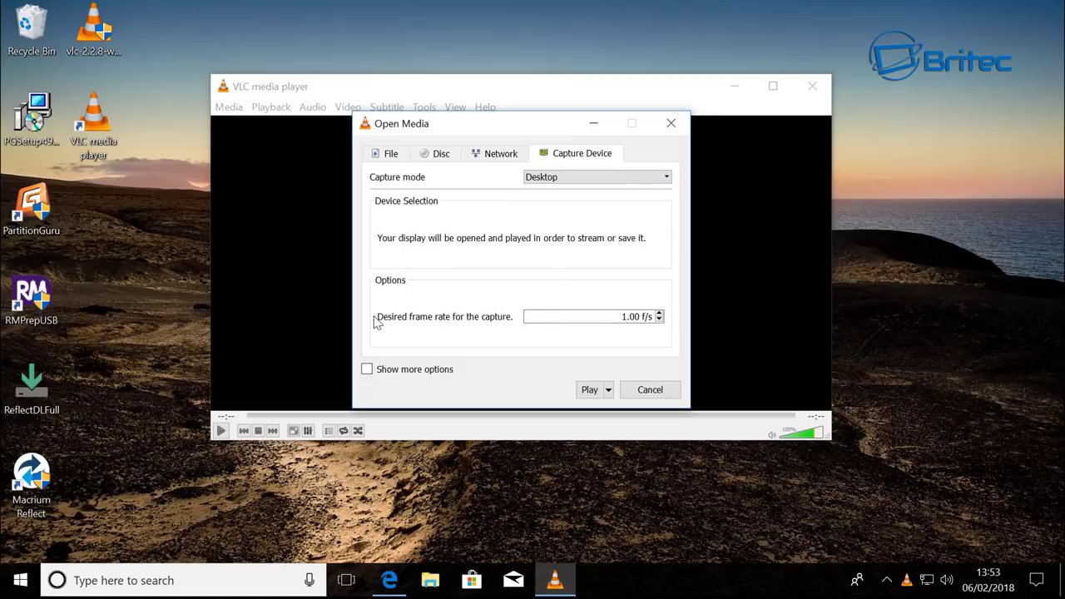
Step: Set the desired capture frame rate to 15.00 f/s and choose to convert the desktop capture
left_click(597, 324)
type("0")
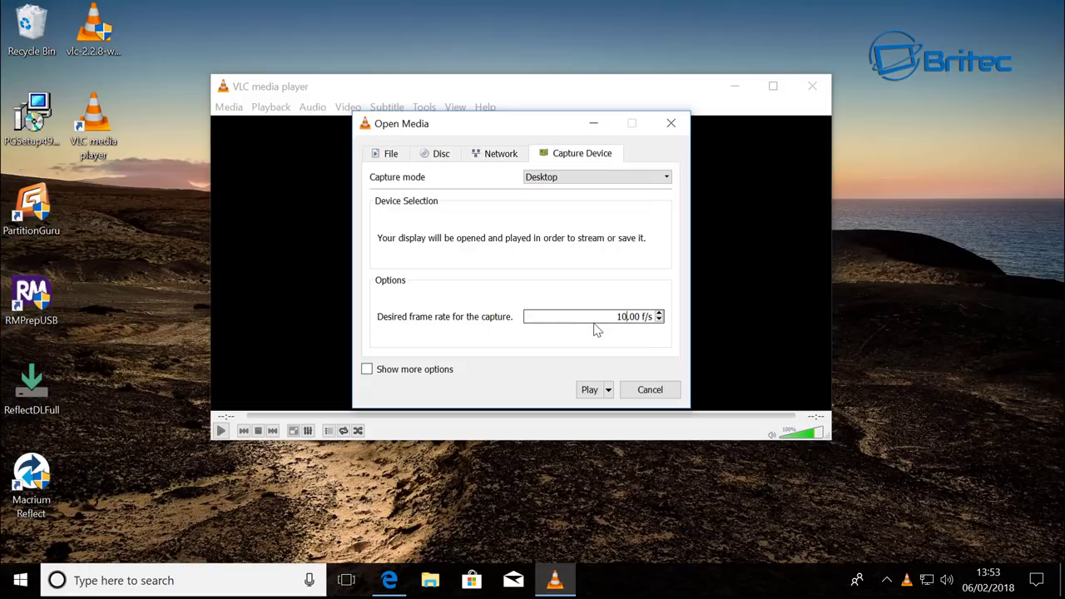
left_click(609, 391)
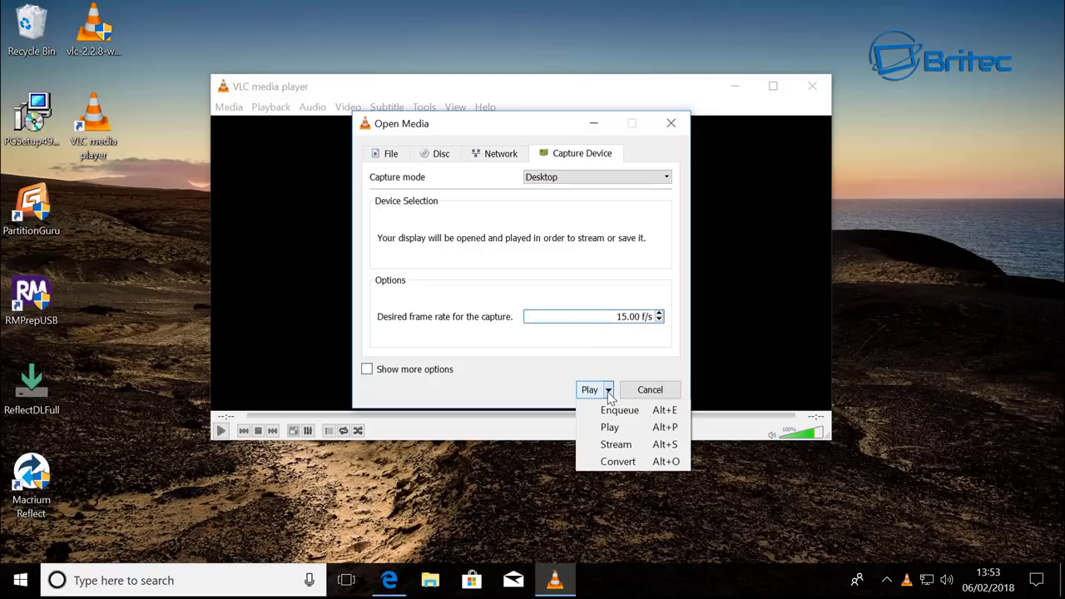
left_click(619, 462)
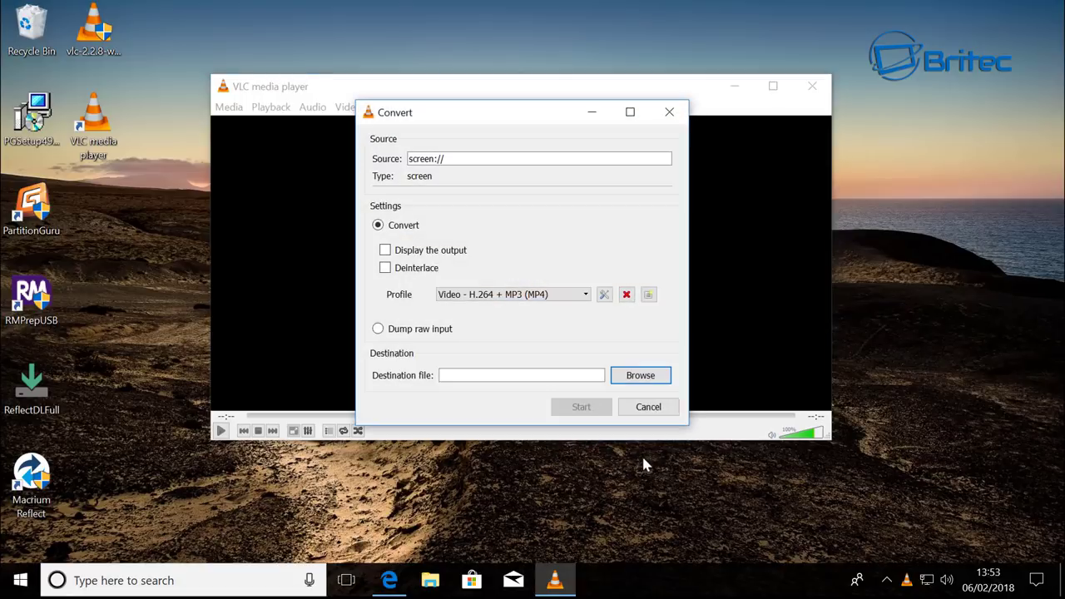
Step: Start a new conversion profile with MP4/MOV encapsulation, and enable video using the H-264 codec
left_click(649, 297)
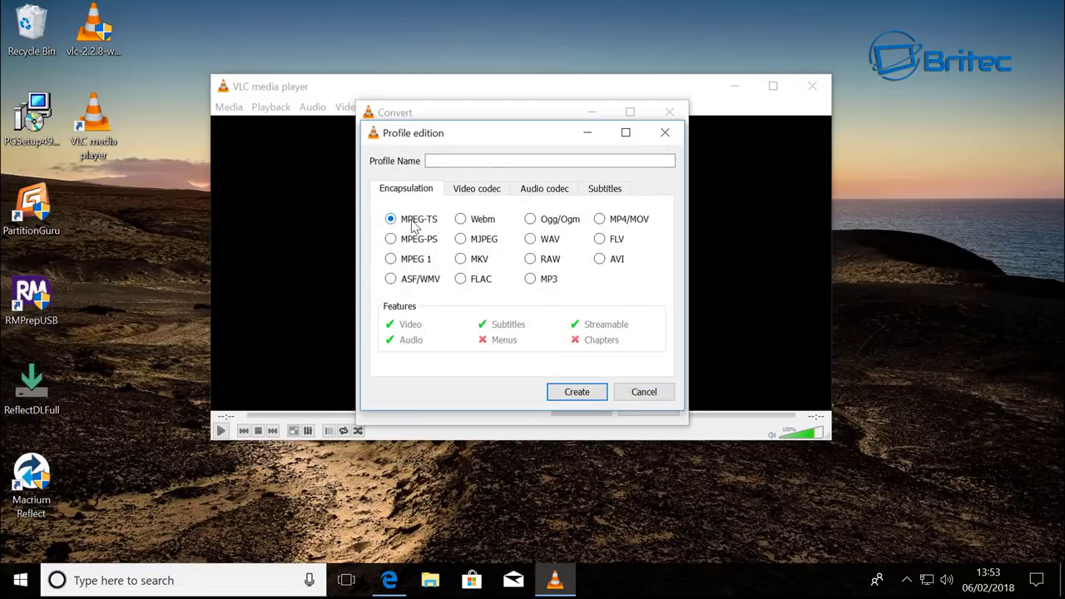
left_click(602, 221)
left_click(471, 190)
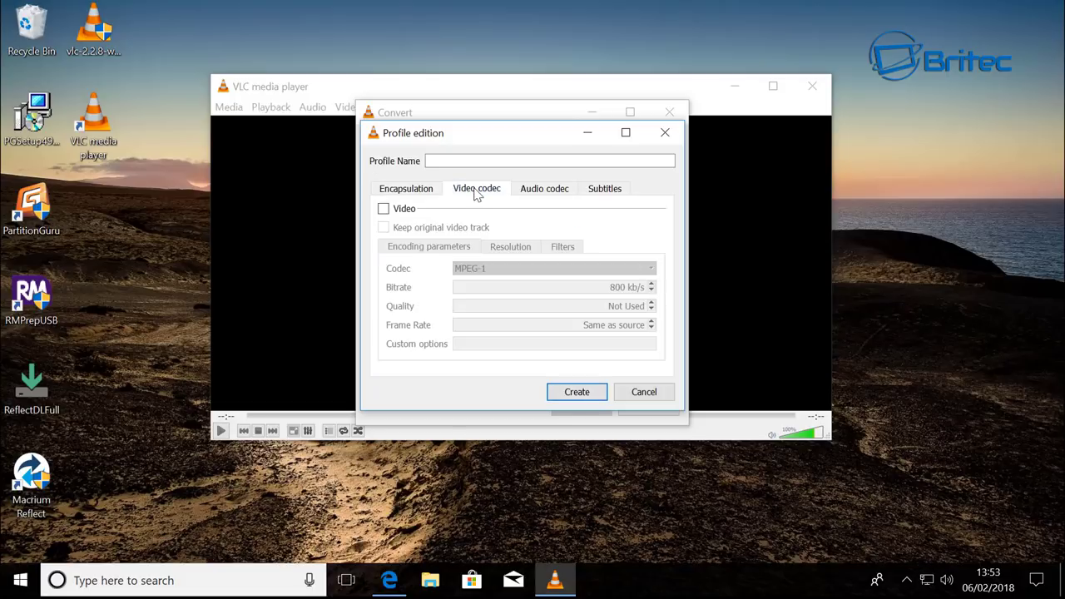
left_click(384, 210)
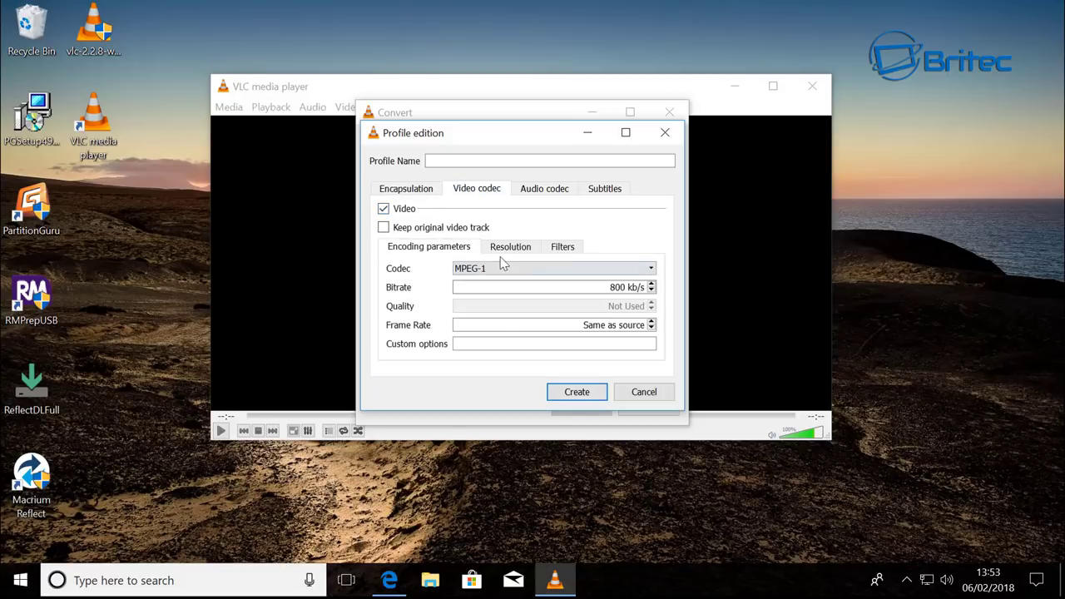
left_click(622, 271)
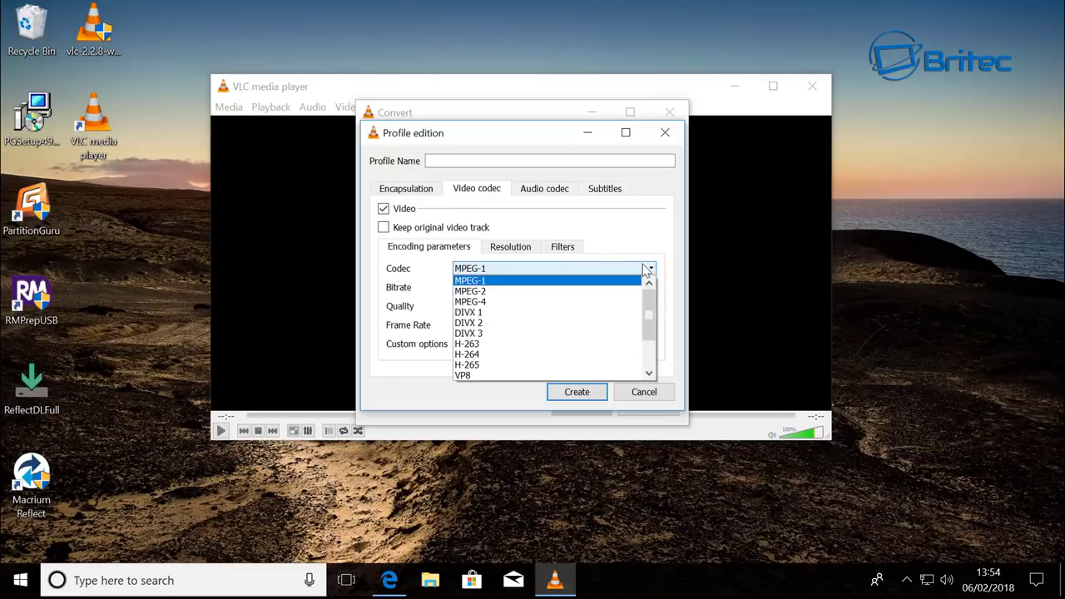
left_click(493, 362)
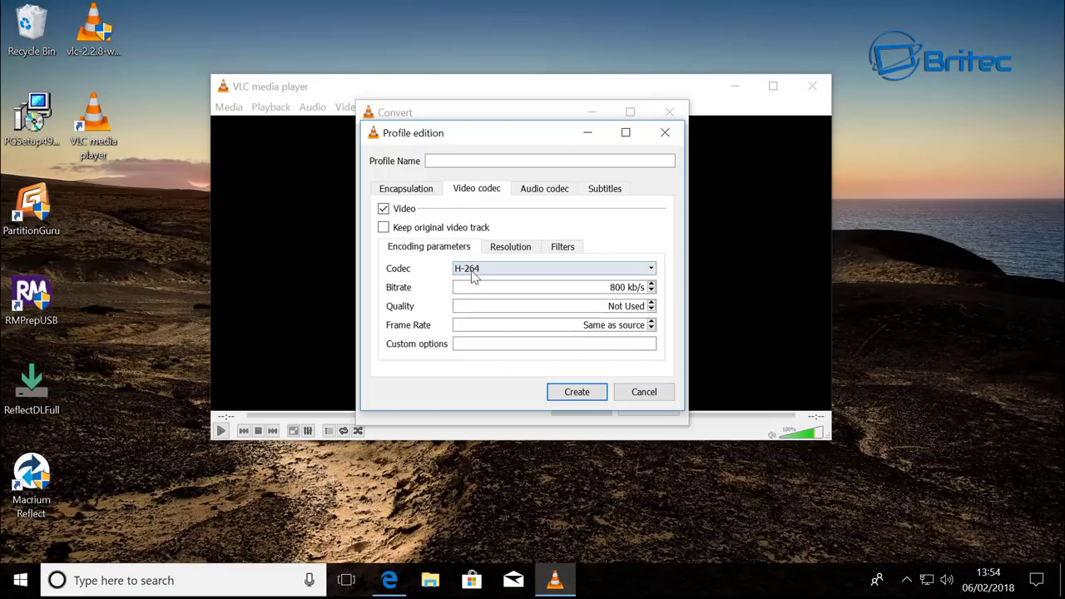
left_click(511, 247)
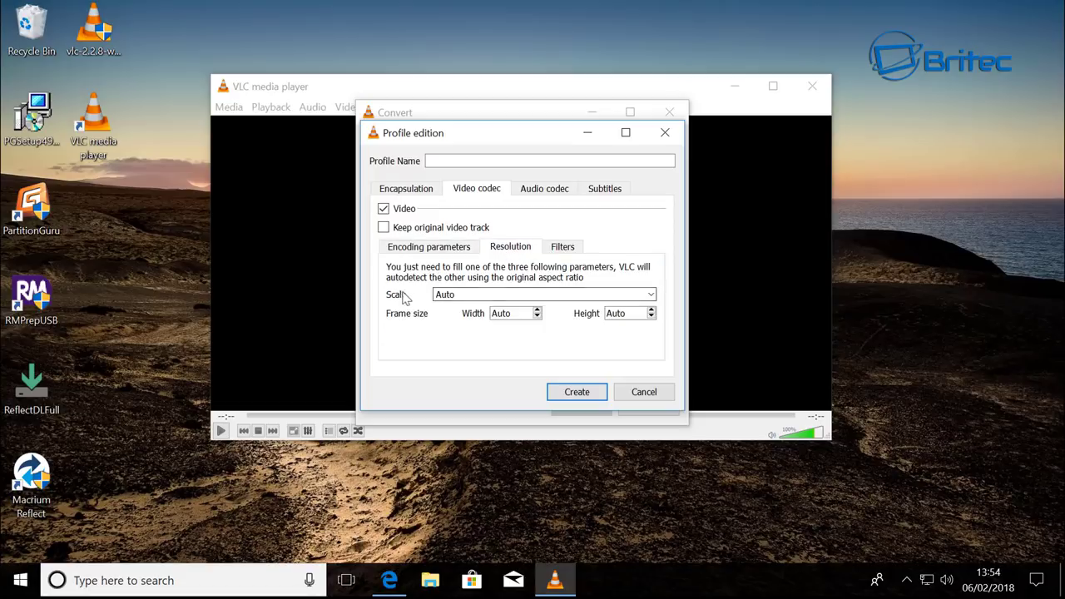
left_click(432, 249)
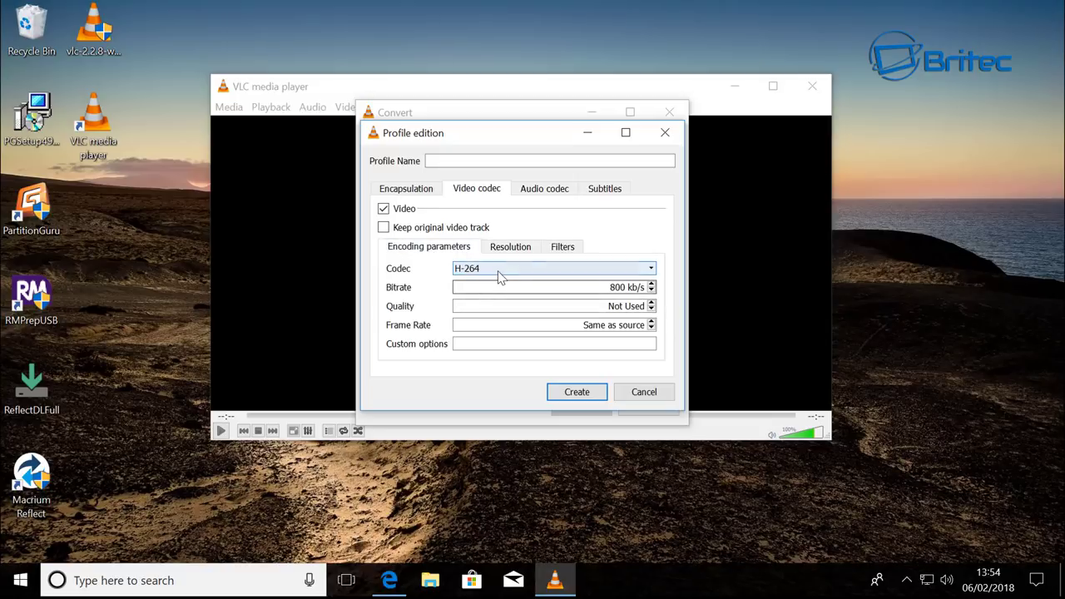
Step: Name the new profile "capture" and create it
left_click(445, 161)
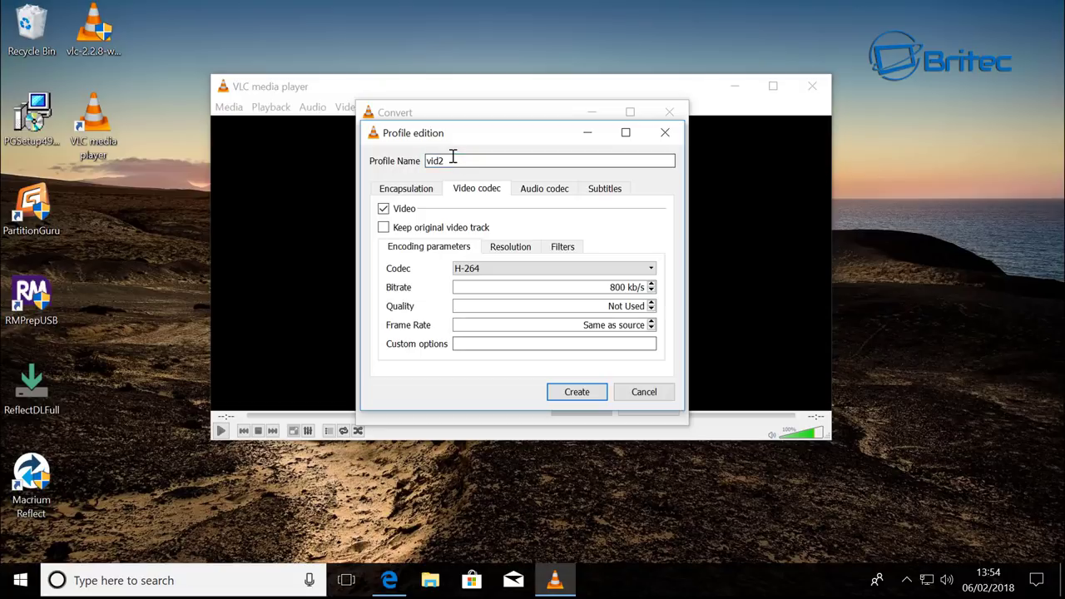
left_click_drag(452, 161, 409, 160)
type("capture")
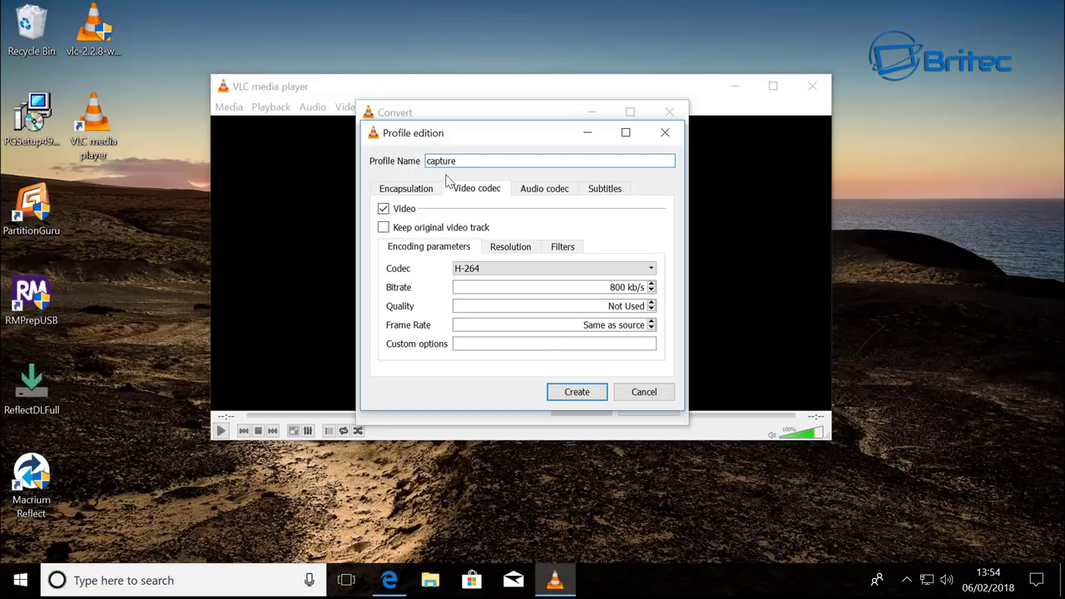
left_click(574, 394)
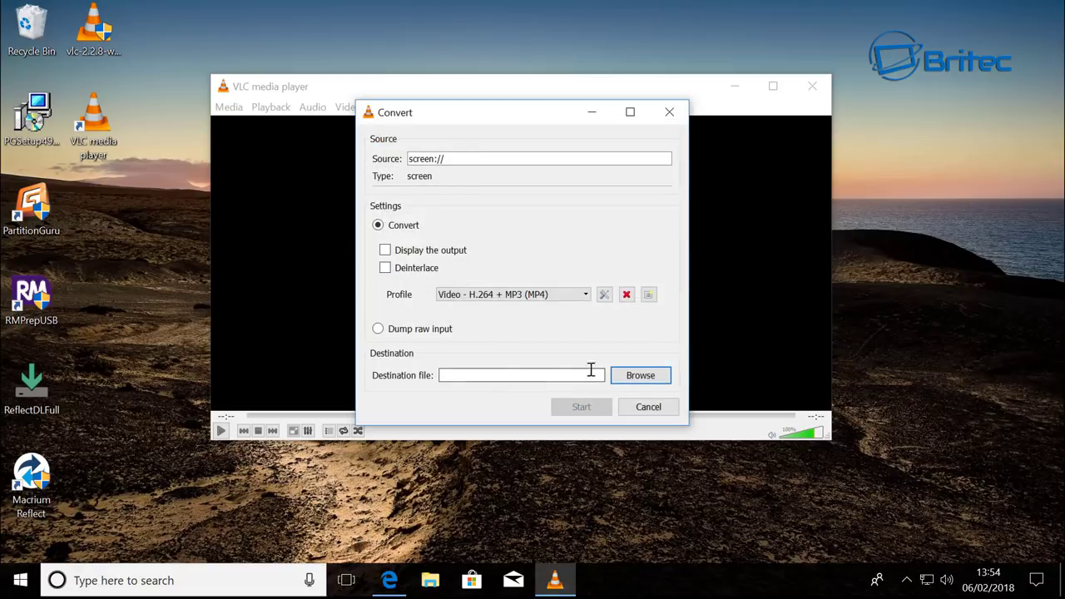
Step: Set the destination file to vid2.mp4 in the Videos folder and start recording the desktop
left_click(636, 381)
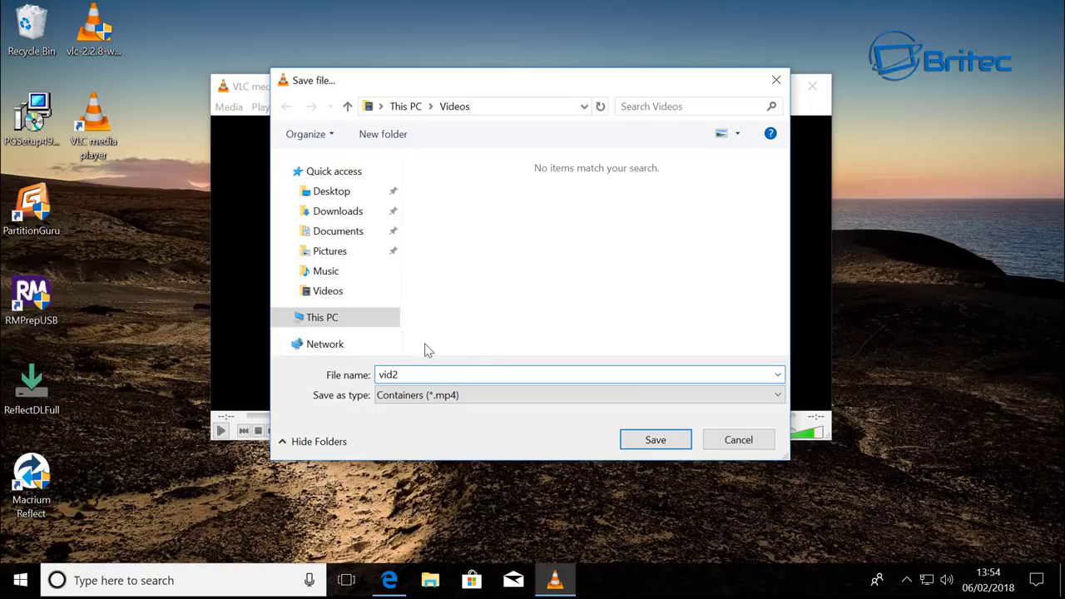
left_click(655, 442)
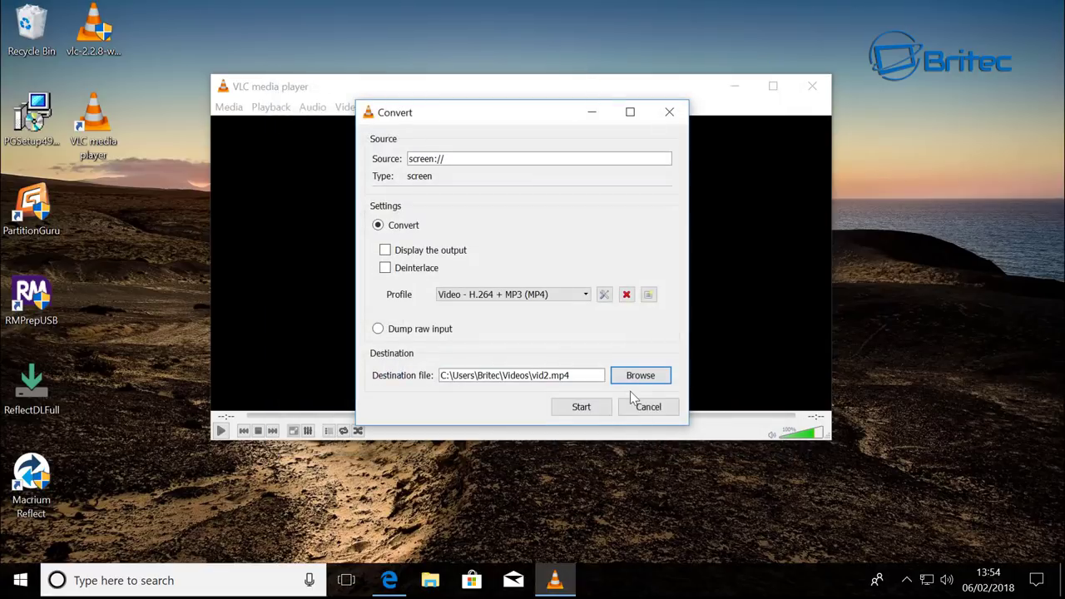
left_click(581, 408)
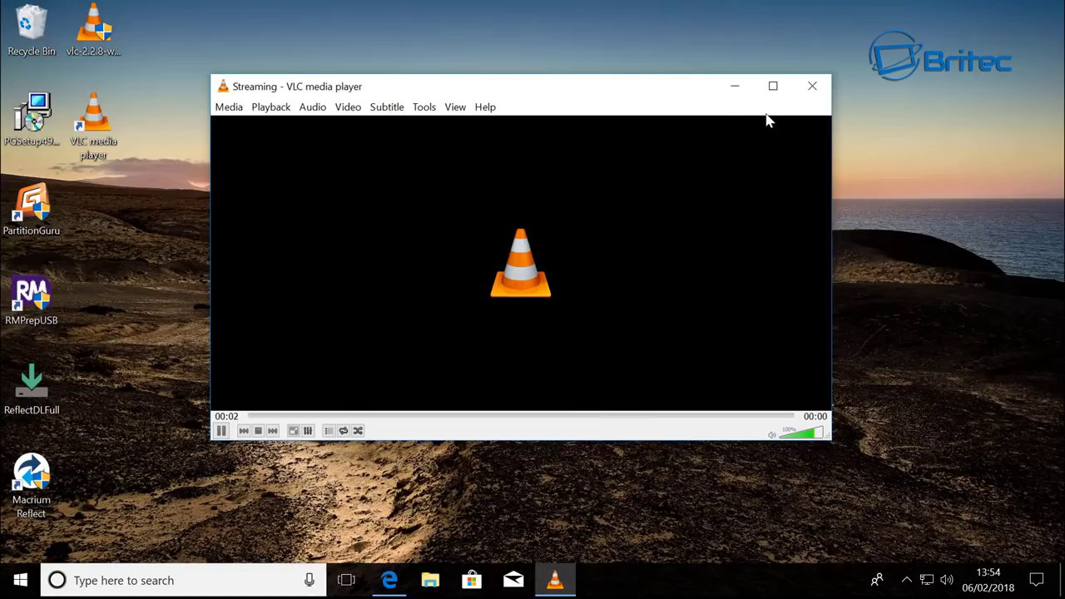
Step: Minimise VLC and perform sample desktop activity for the recording: open and close the Start menu, and browse to Downloads in File Explorer
left_click(735, 85)
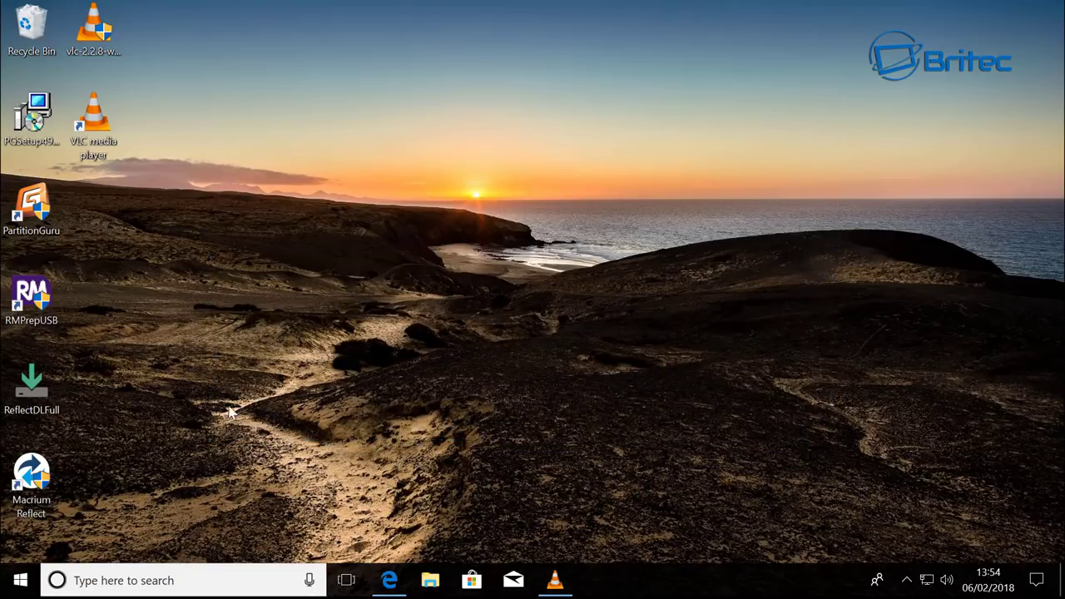
left_click(20, 580)
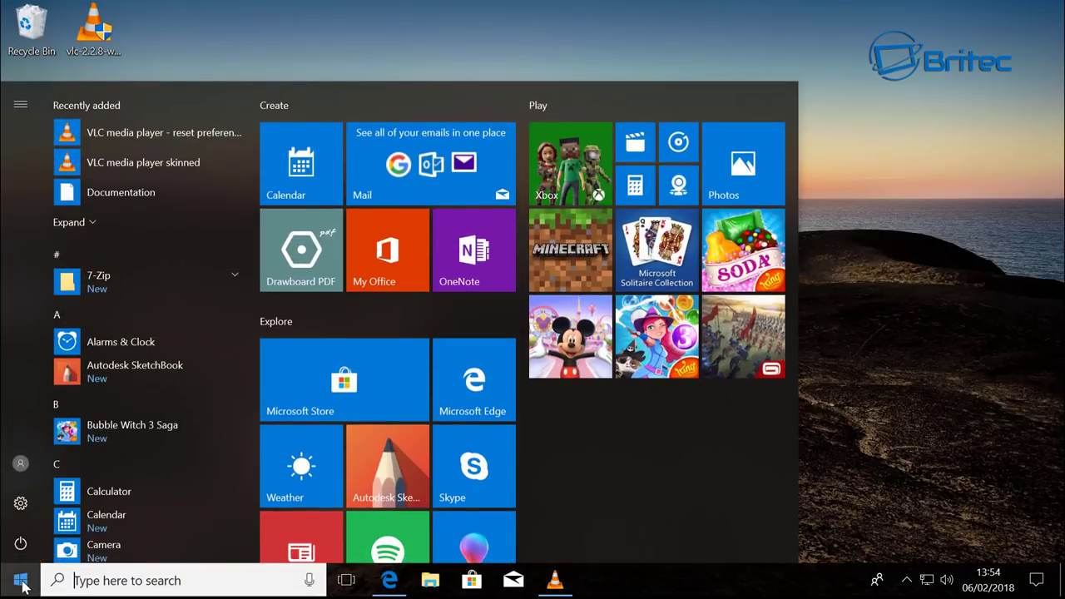
key("Escape")
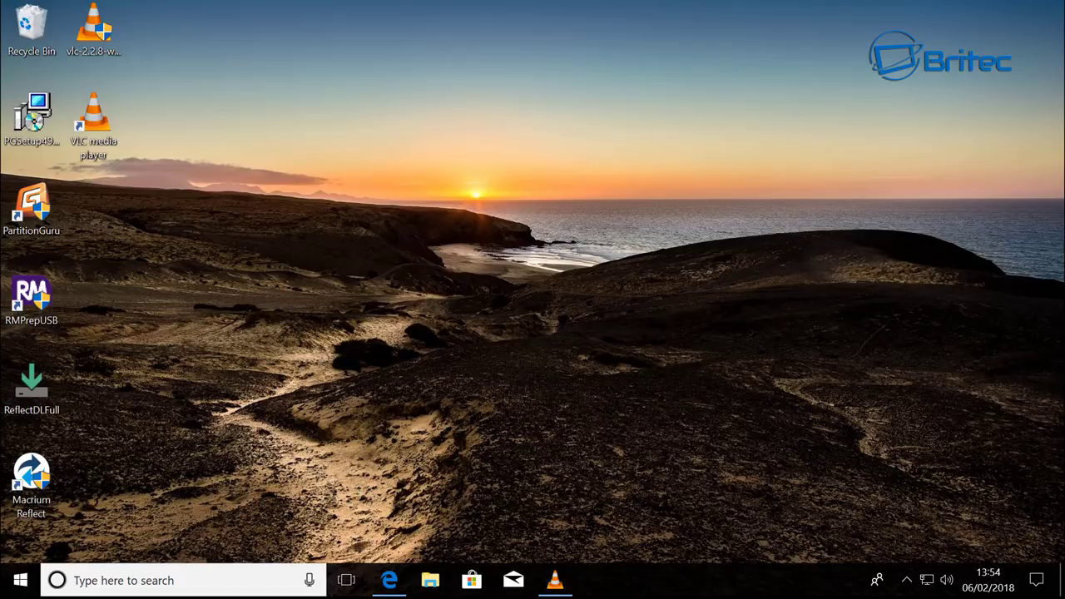
right_click(432, 584)
left_click(409, 545)
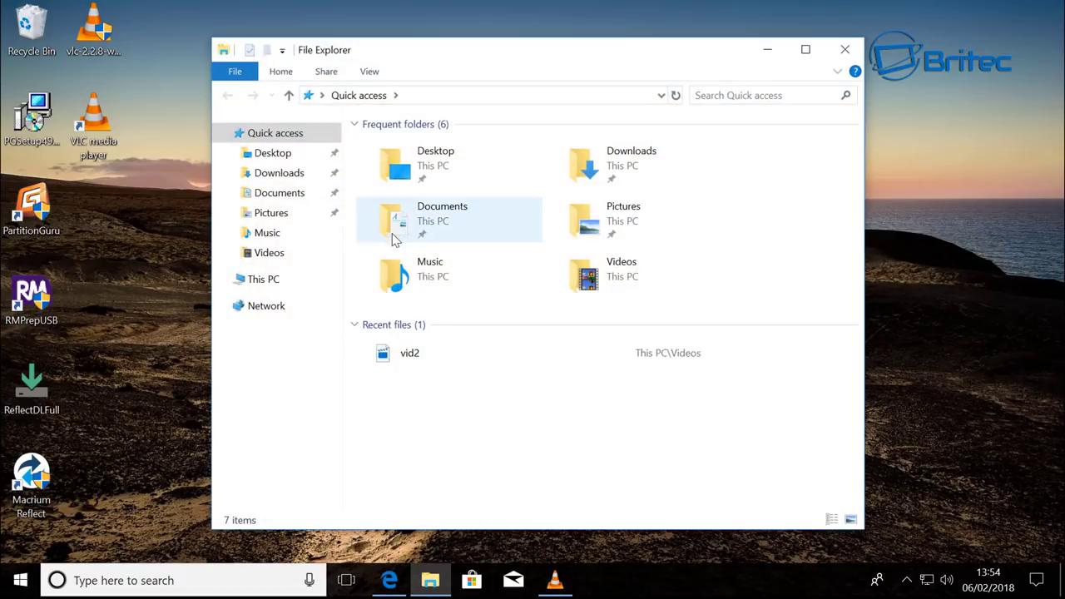
double_click(618, 170)
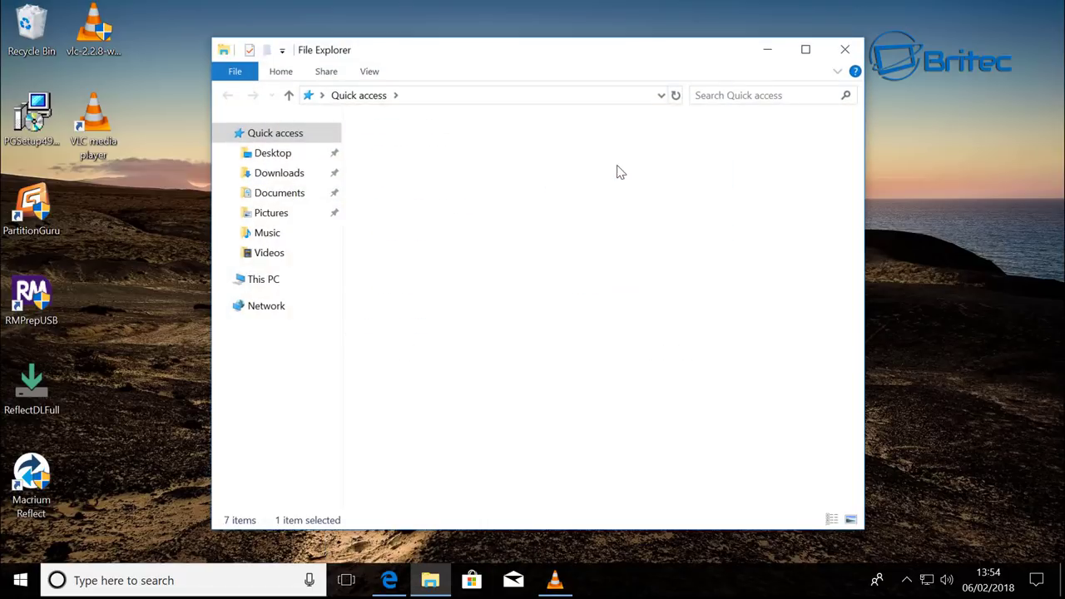
left_click(279, 174)
left_click(846, 52)
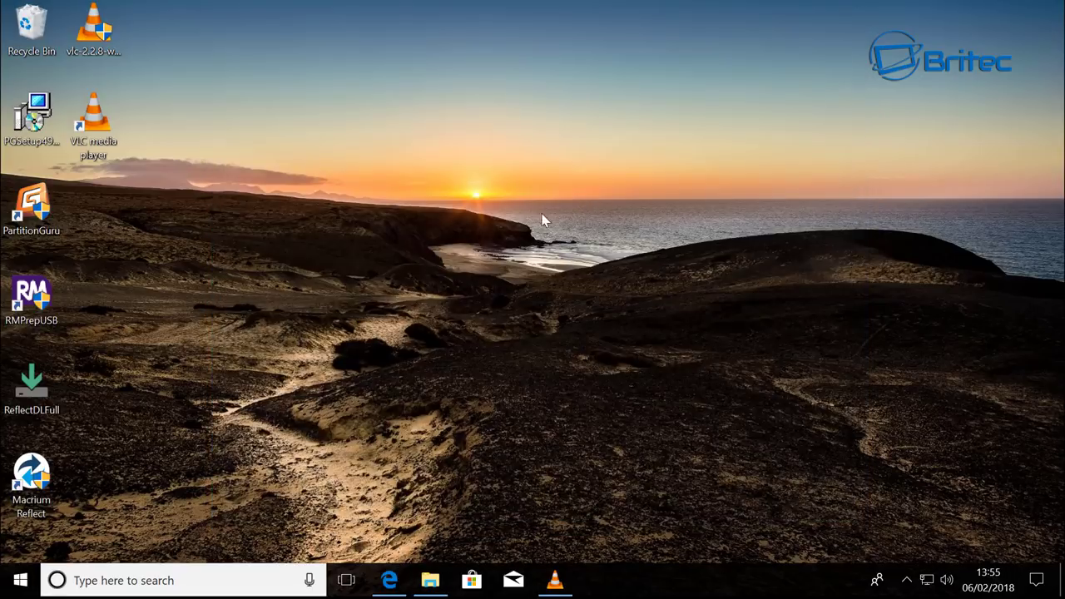
Step: Restore the VLC window, stop the desktop recording and close the player
left_click(554, 583)
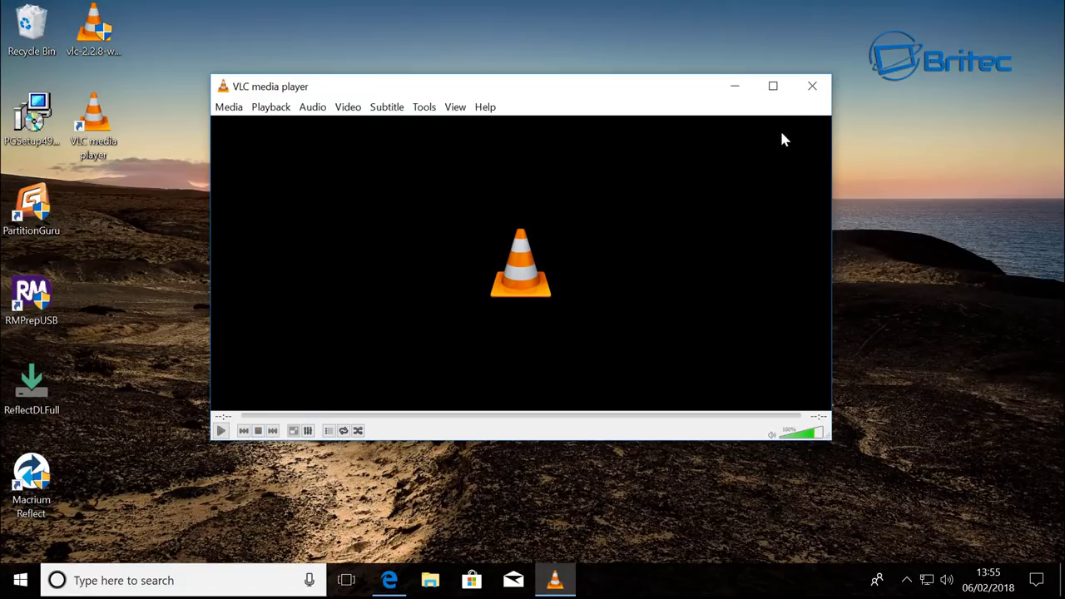
left_click(812, 86)
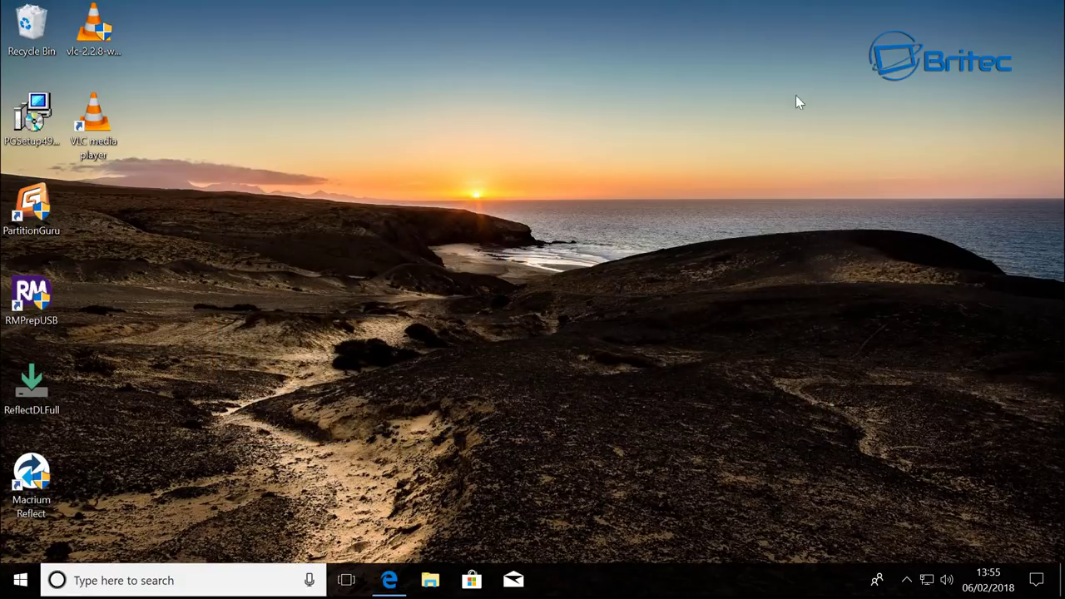
Step: Play the recorded vid2 file from the Videos folder, and close the video player and File Explorer
left_click(430, 580)
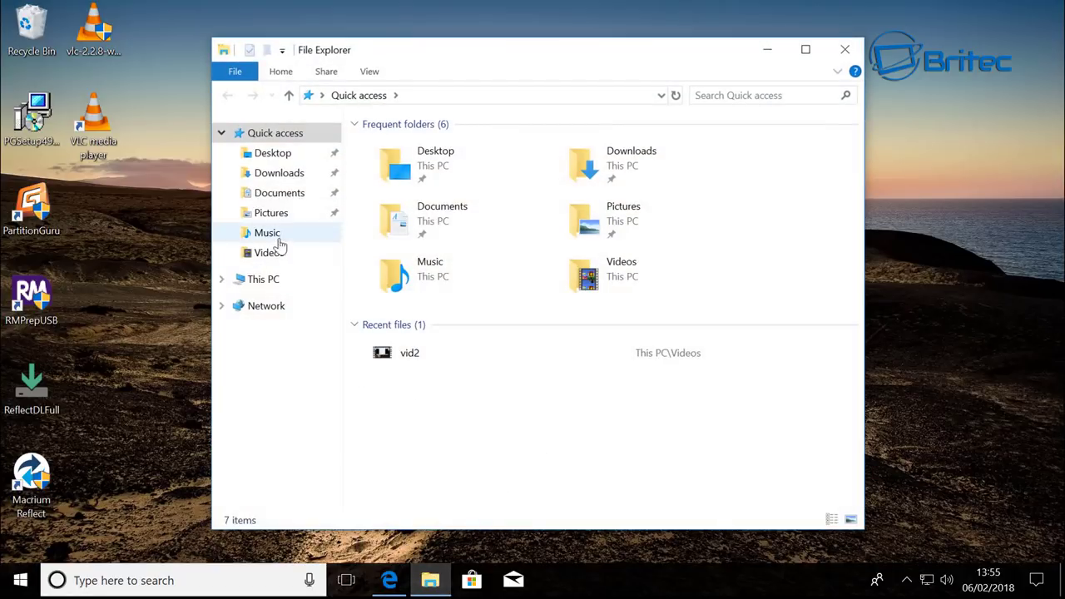
left_click(271, 254)
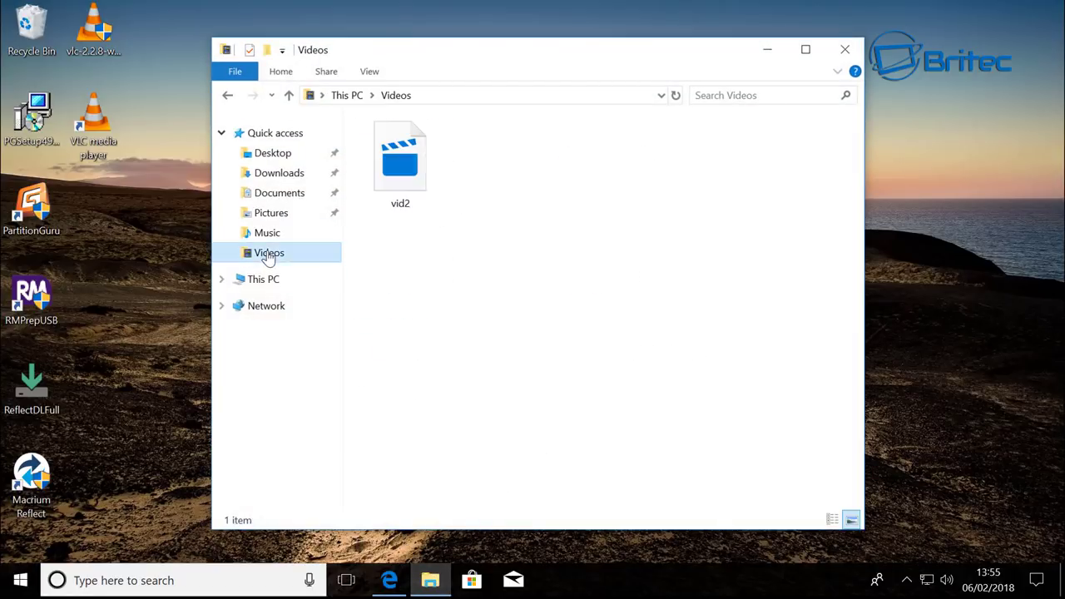
double_click(414, 176)
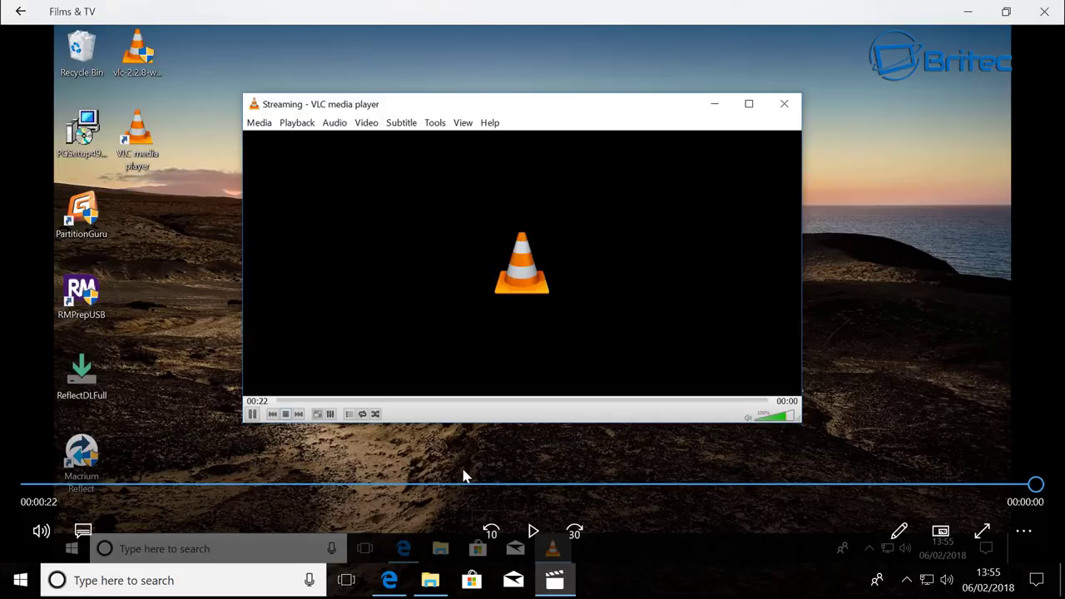
left_click(1044, 12)
left_click(845, 49)
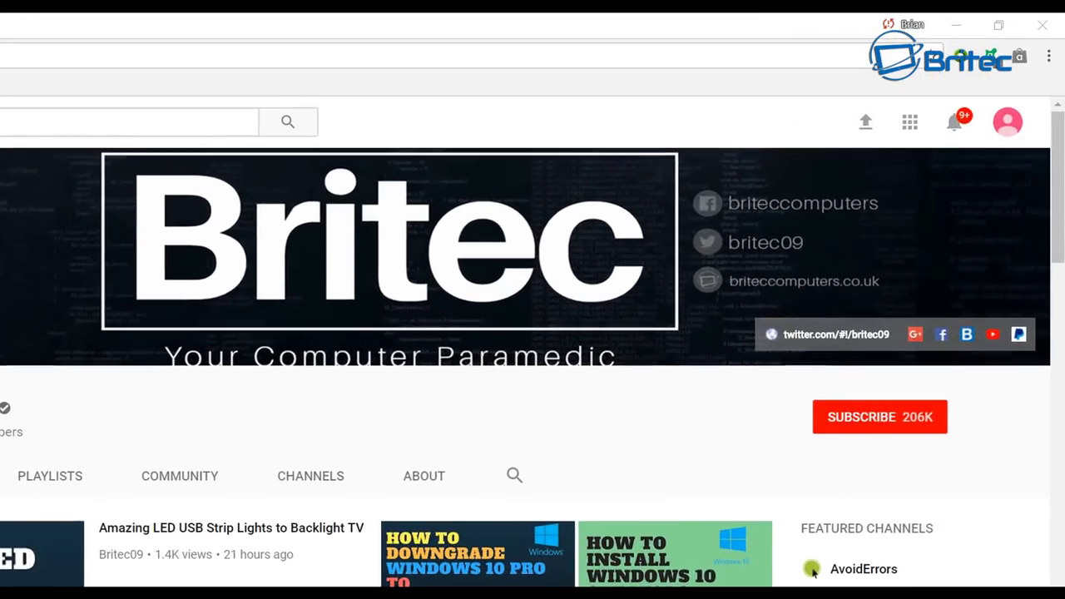
Step: Subscribe to the Britec channel on YouTube
left_click(894, 429)
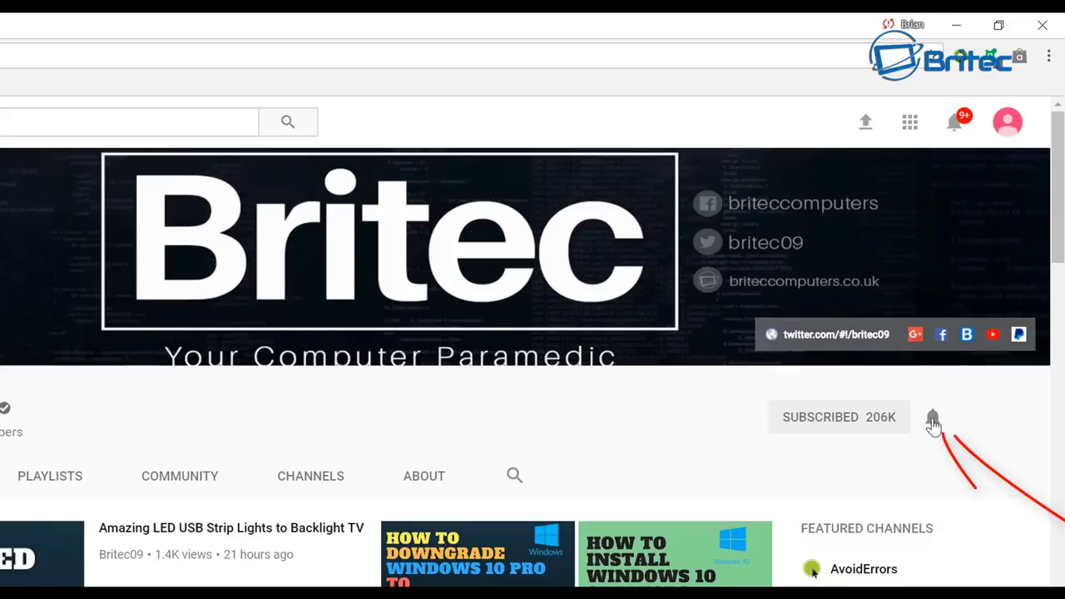